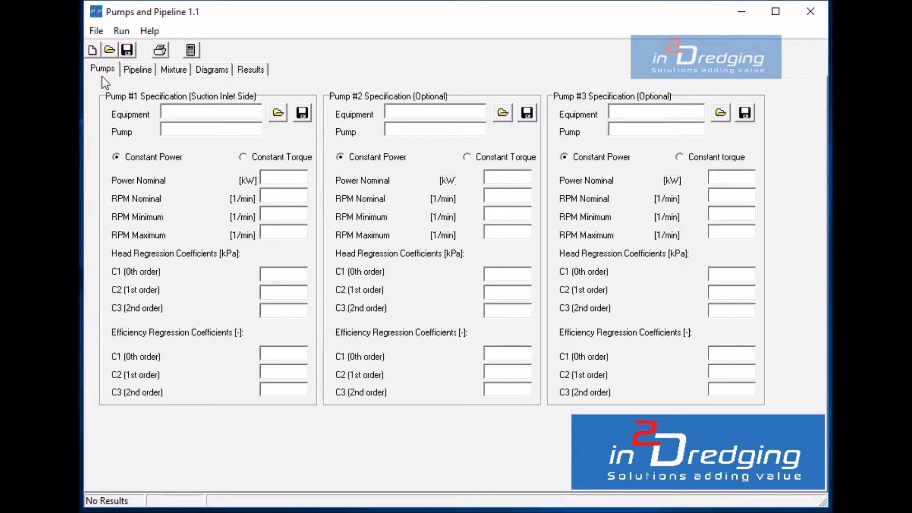
# - Look through the empty pipeline, mixture, diagram and results pages, and return to the pump specifications
pyautogui.click(133, 70)
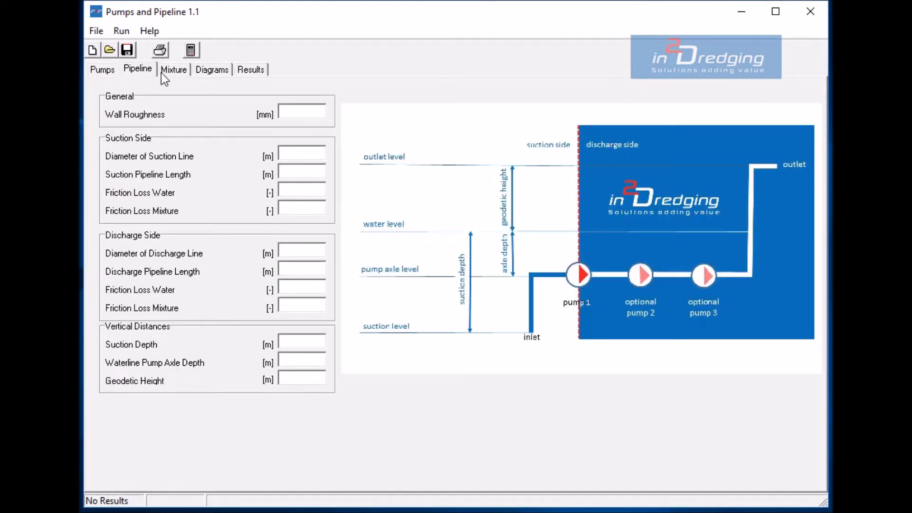
pyautogui.click(175, 71)
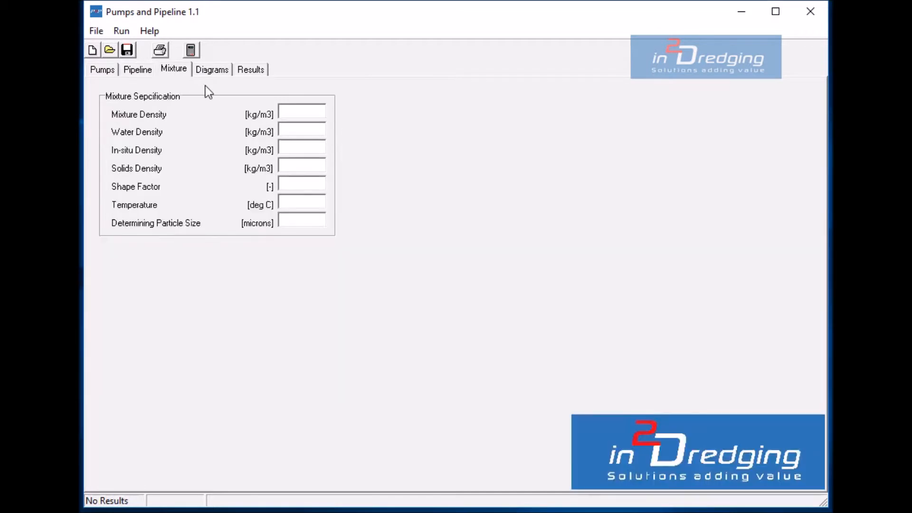
pyautogui.click(214, 71)
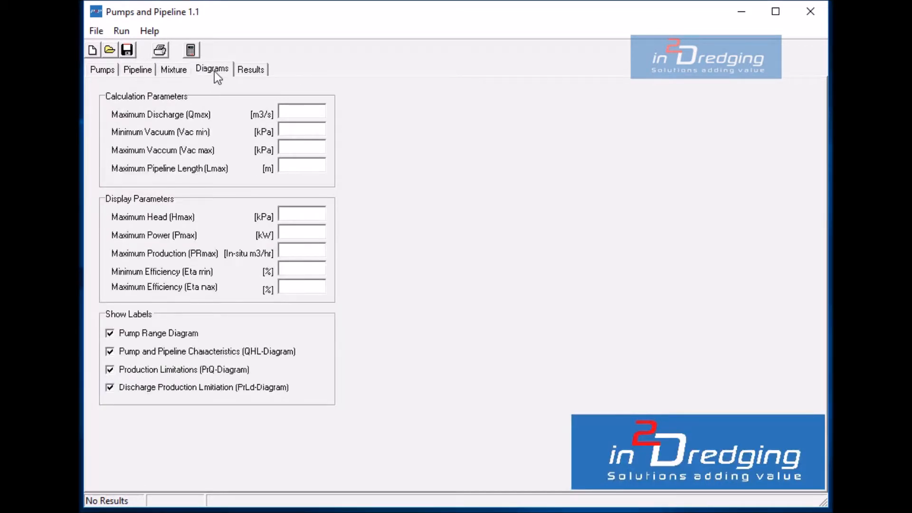
pyautogui.click(255, 73)
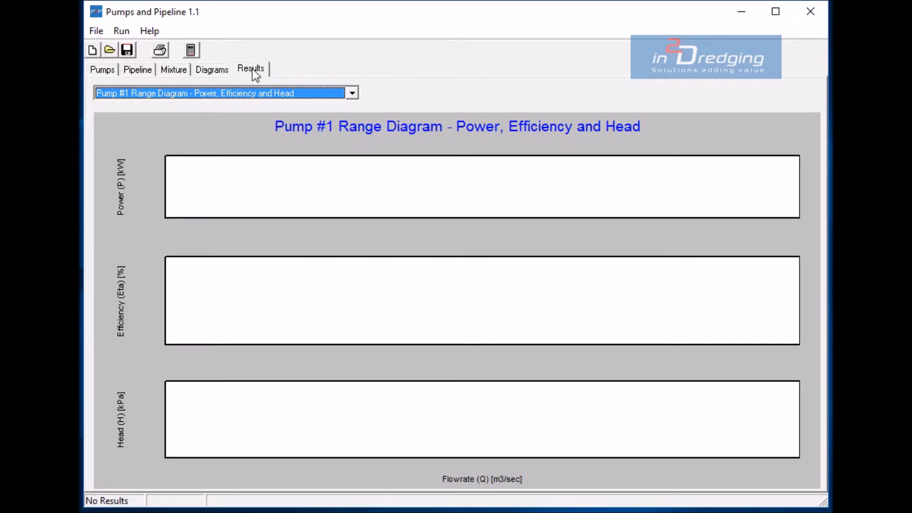
pyautogui.click(94, 69)
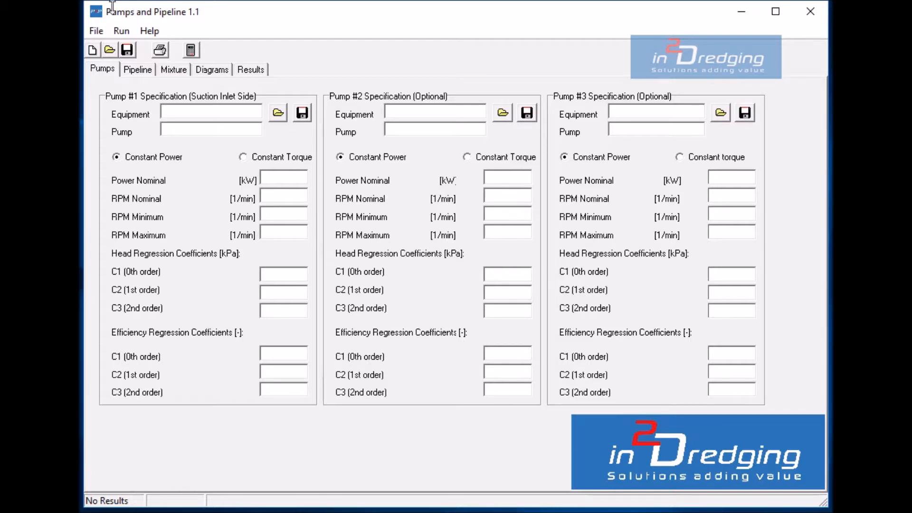
# - Open the existing project file Example.pnp
pyautogui.click(97, 31)
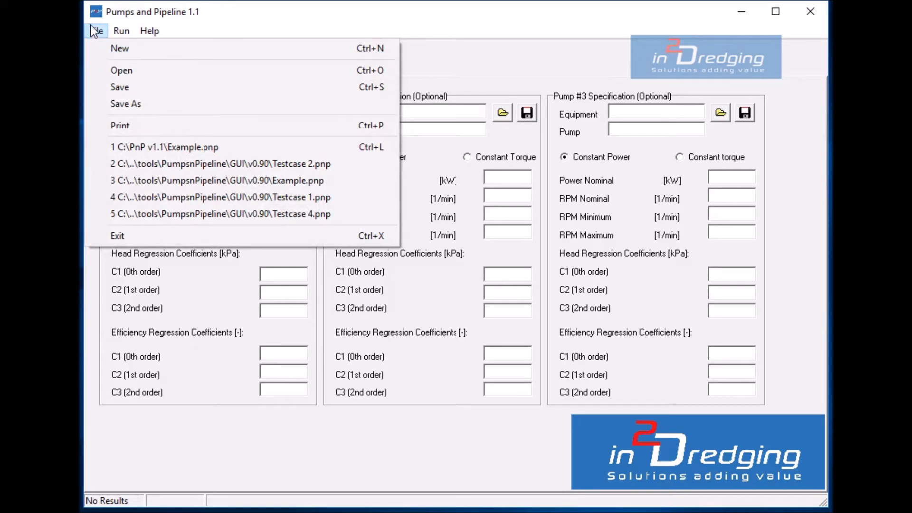
pyautogui.click(115, 69)
pyautogui.doubleClick(318, 79)
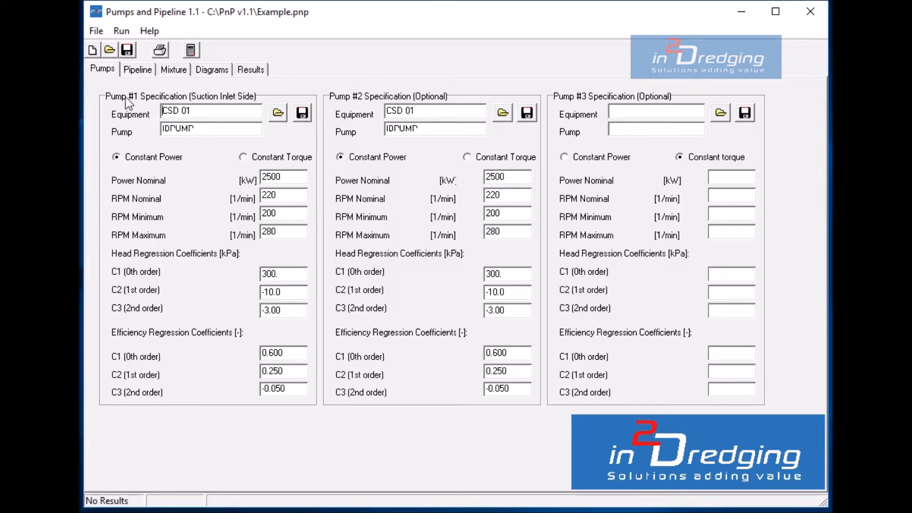
# - Review the loaded project's pipeline dimensions, mixture specification, and diagram calculation and display parameters
pyautogui.click(139, 70)
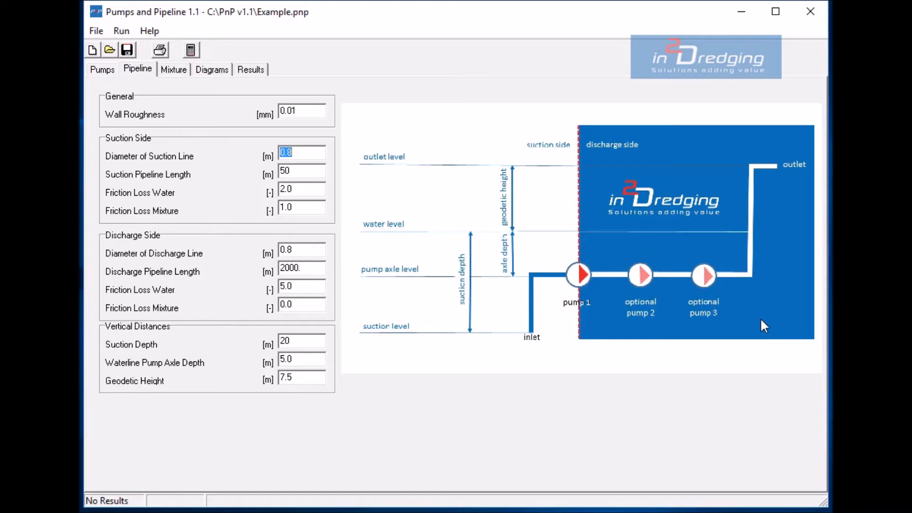
pyautogui.click(174, 70)
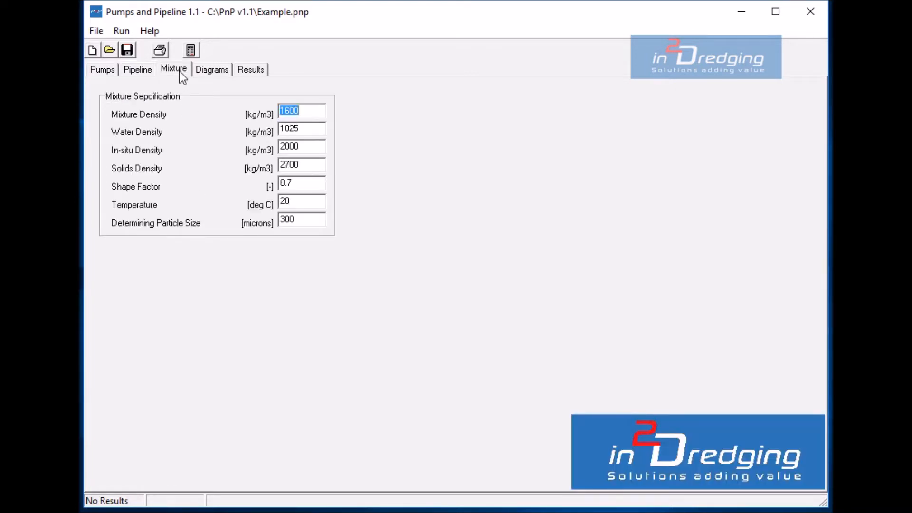
pyautogui.click(307, 128)
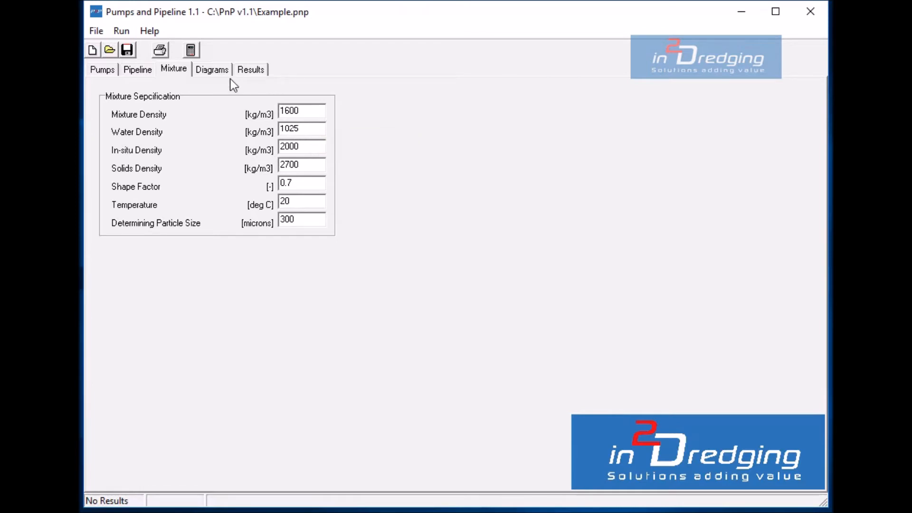
pyautogui.click(219, 71)
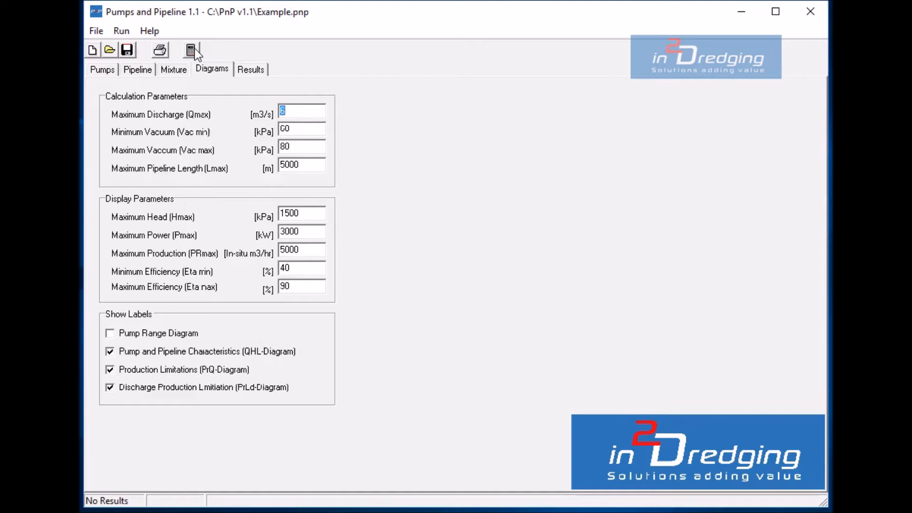
# - Try running the calculation with a suction line diameter of 10 m, and restore the diameter to 0.8 m
pyautogui.click(137, 71)
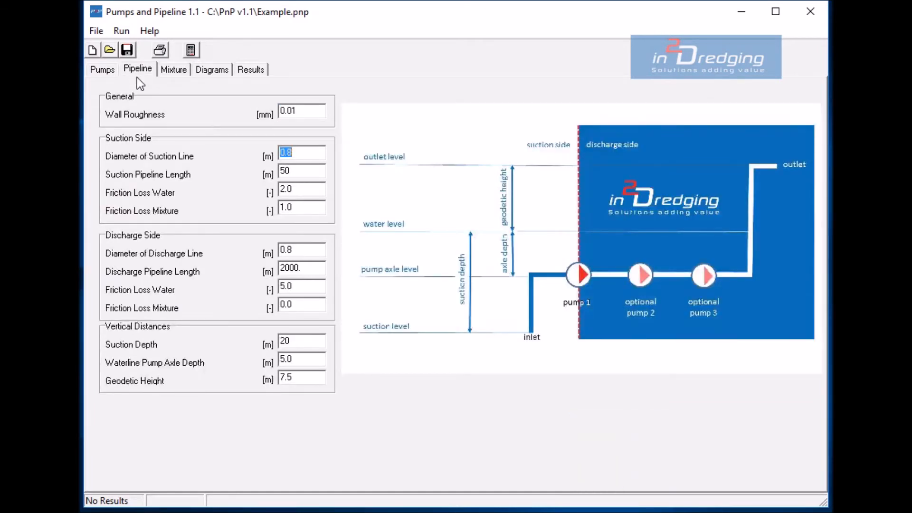
pyautogui.write('10')
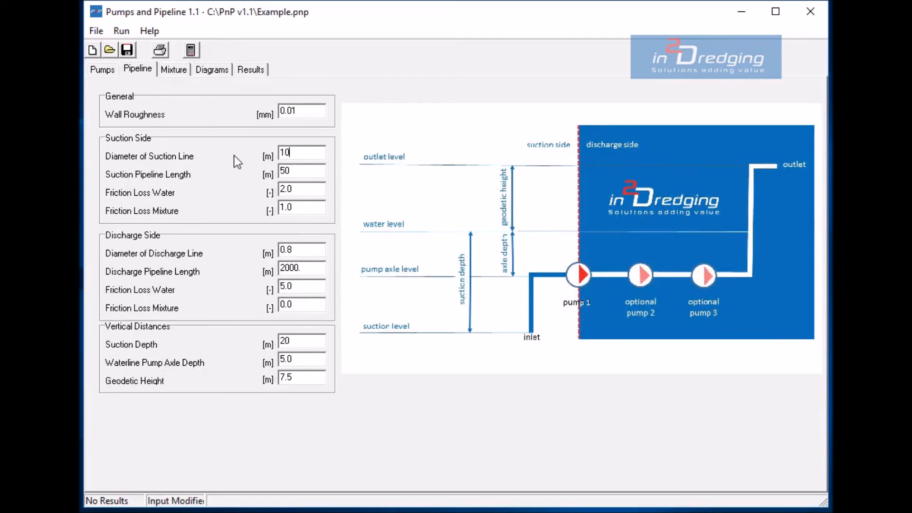
pyautogui.click(189, 51)
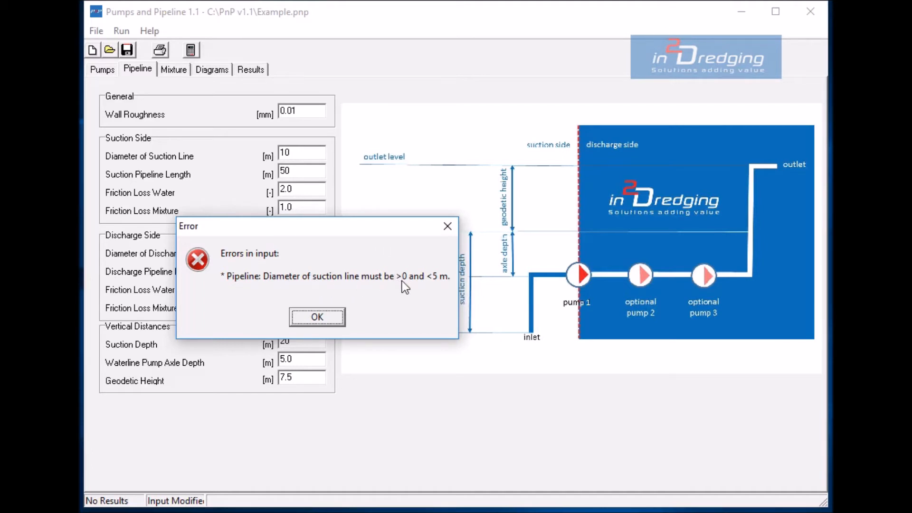
pyautogui.click(316, 317)
pyautogui.write('0.8')
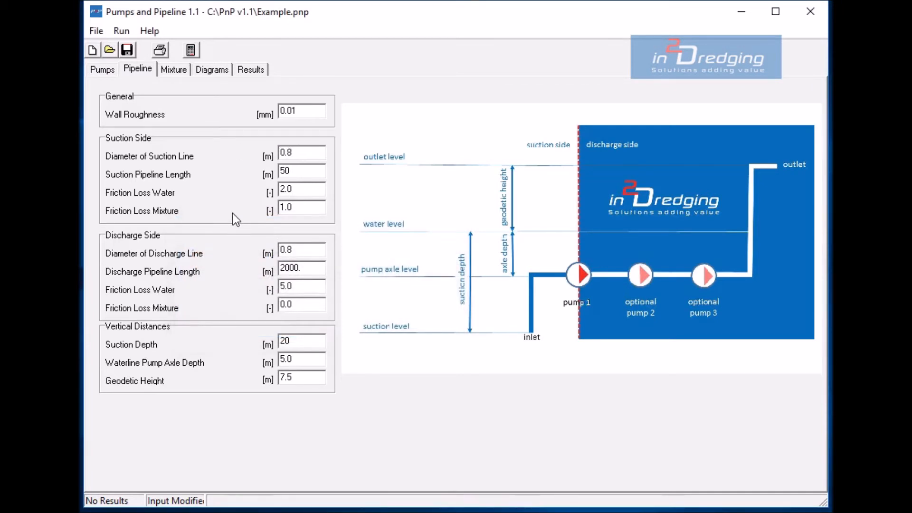
# - Try running the calculation with the mixture density left blank, and restore the density to 1600 kg/m3
pyautogui.click(163, 69)
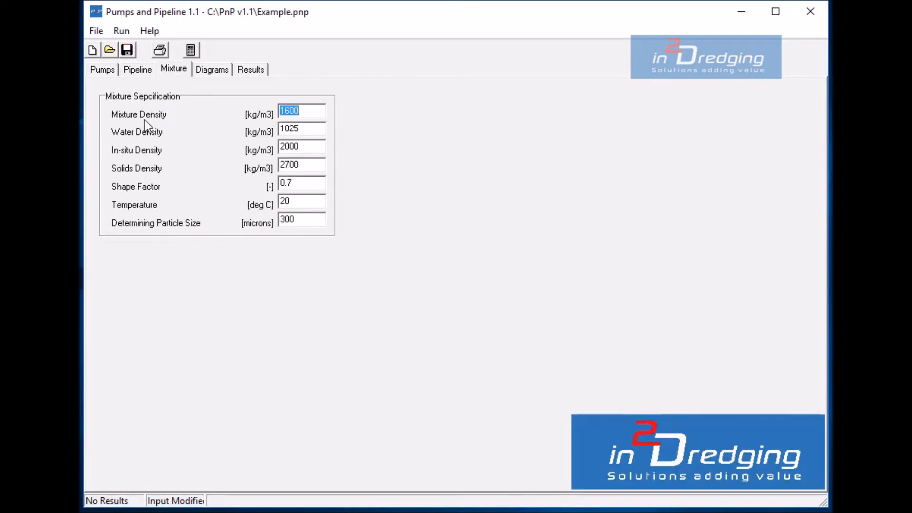
pyautogui.press('BackSpace')
pyautogui.click(191, 48)
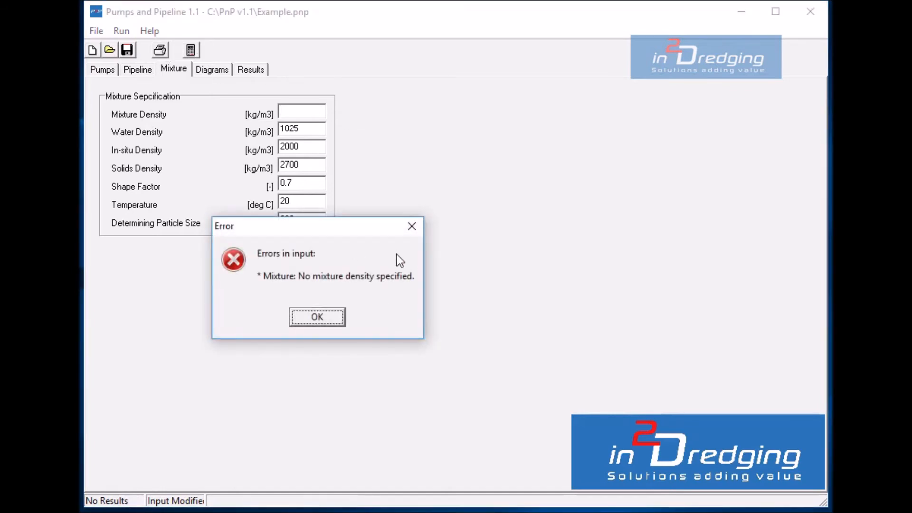
pyautogui.click(318, 318)
pyautogui.write('1600')
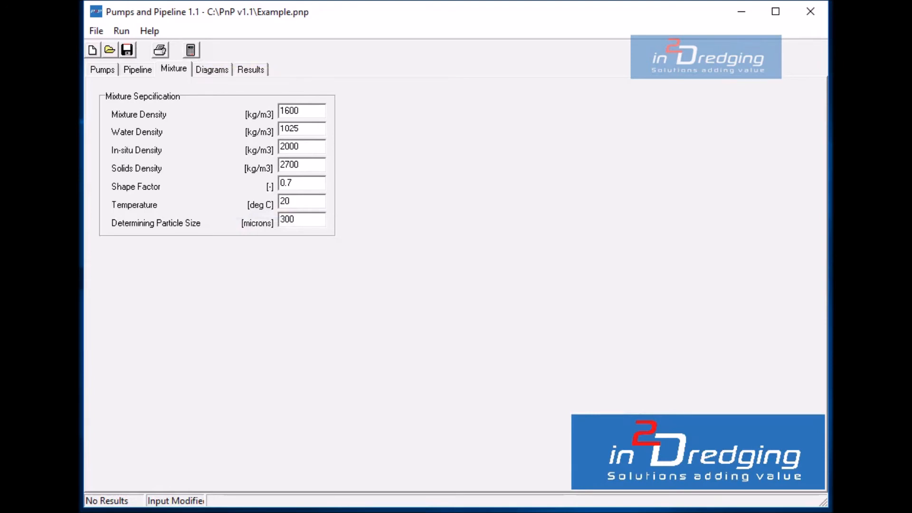
pyautogui.click(152, 29)
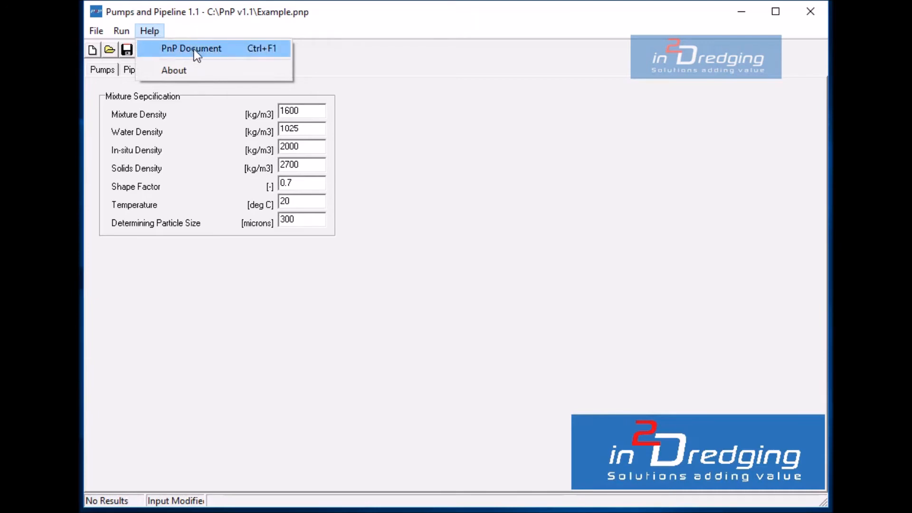
pyautogui.click(410, 86)
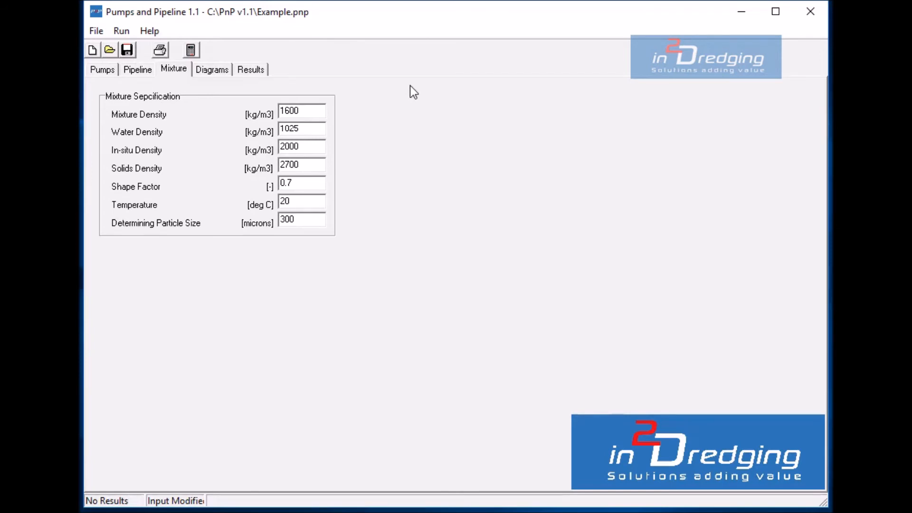
# - Run the calculation and display the Pump #1 range diagram of power, efficiency and head
pyautogui.click(197, 47)
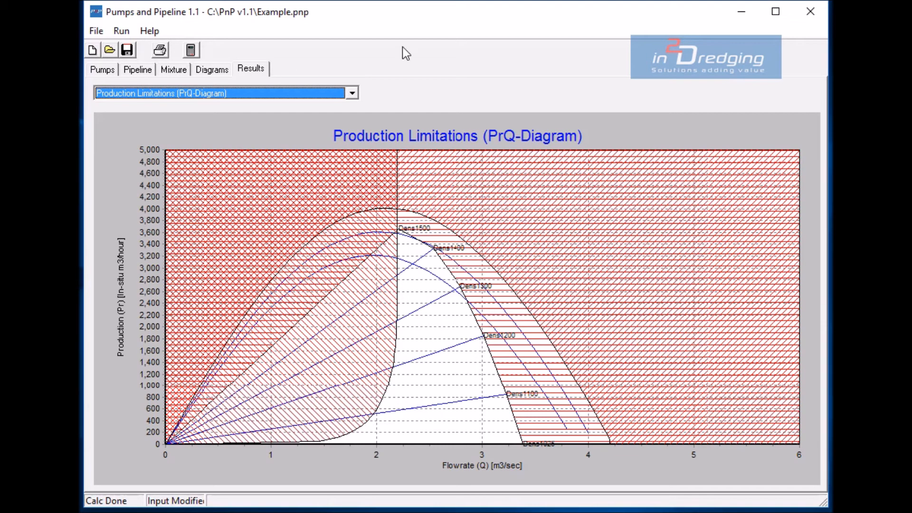
pyautogui.click(354, 92)
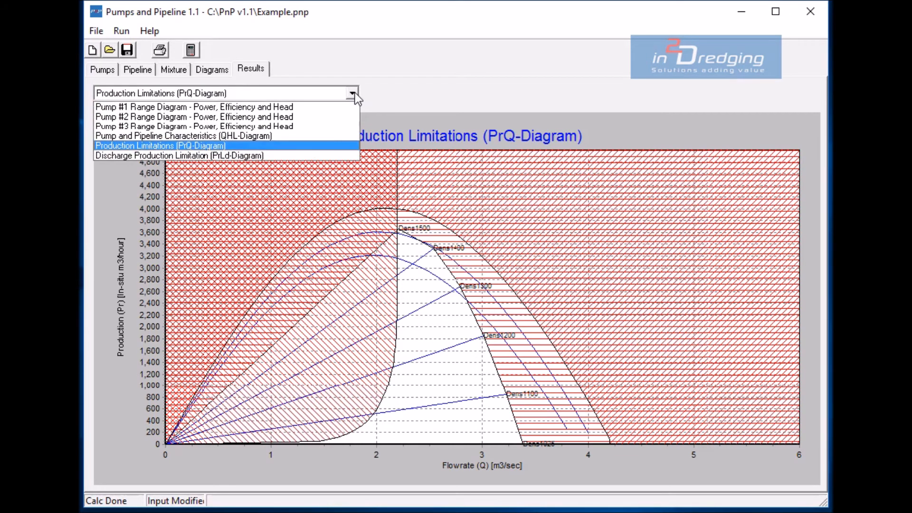
pyautogui.click(233, 108)
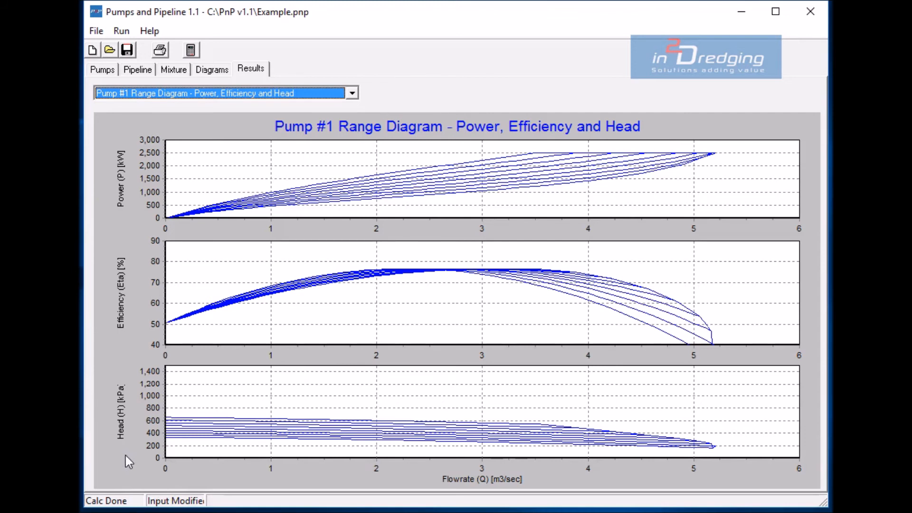
# - View the pump and pipeline characteristics (QHL) and discharge production limitation (PrLd) diagrams, checking the diagram parameters behind them
pyautogui.click(352, 94)
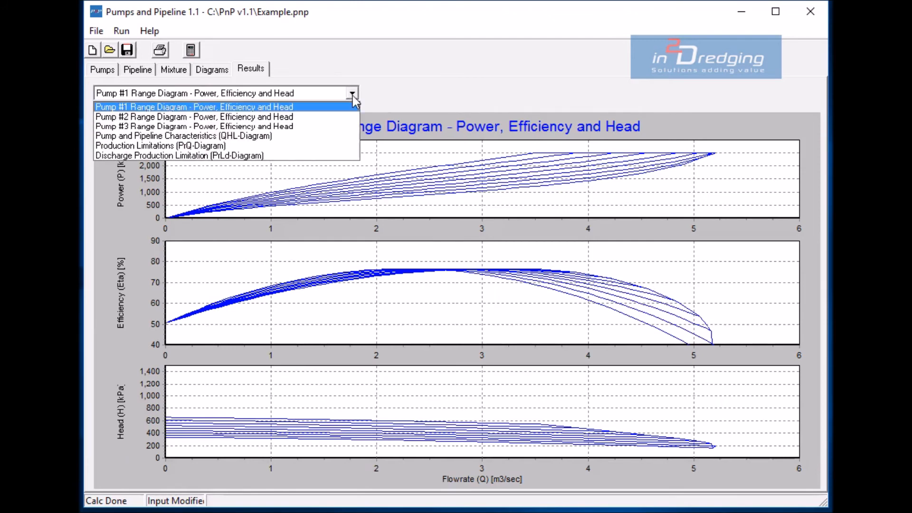
pyautogui.click(186, 136)
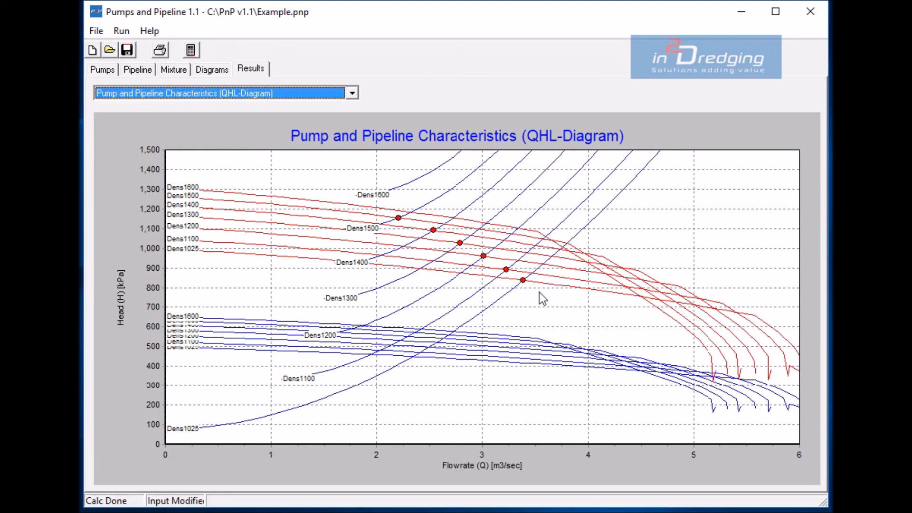
pyautogui.click(353, 93)
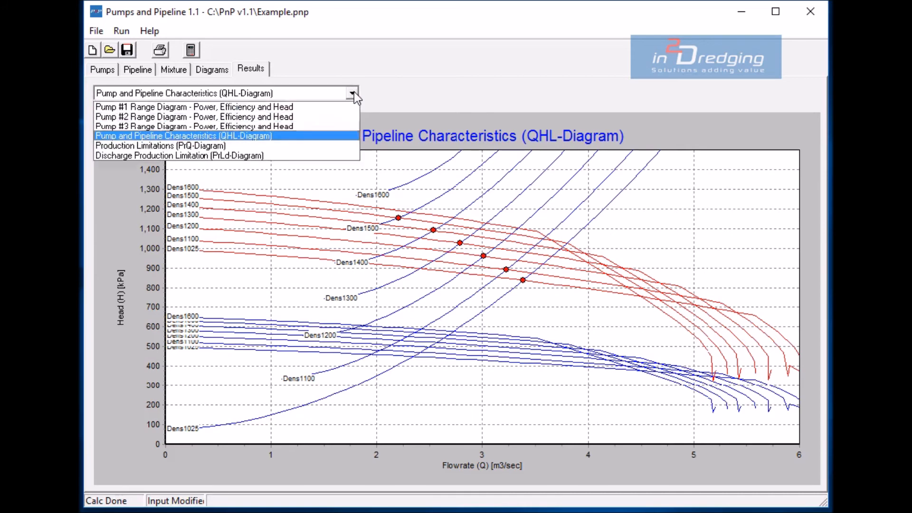
pyautogui.click(173, 157)
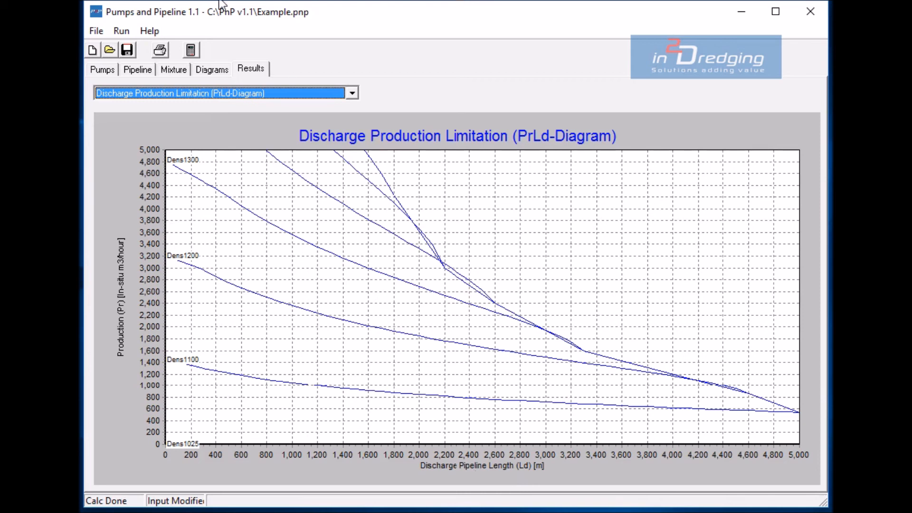
pyautogui.click(209, 68)
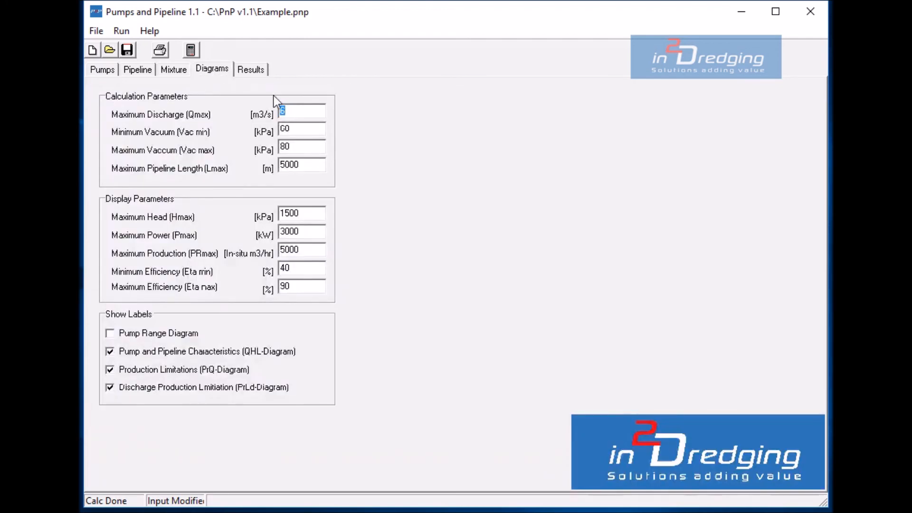
pyautogui.click(253, 71)
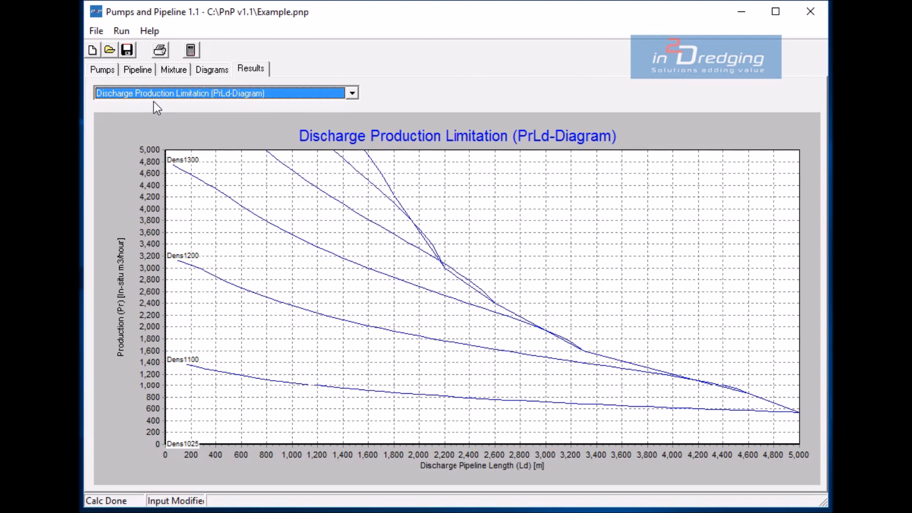
# - Open the application's About information
pyautogui.click(151, 31)
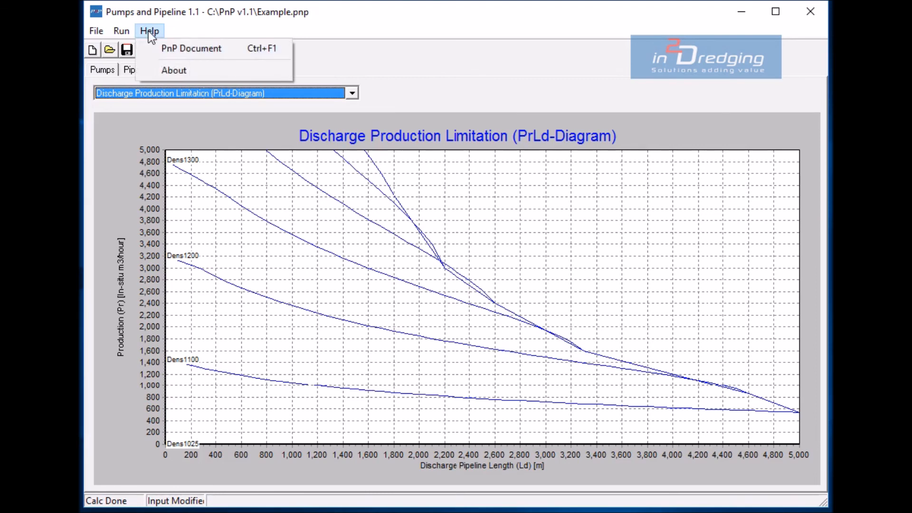
pyautogui.click(177, 70)
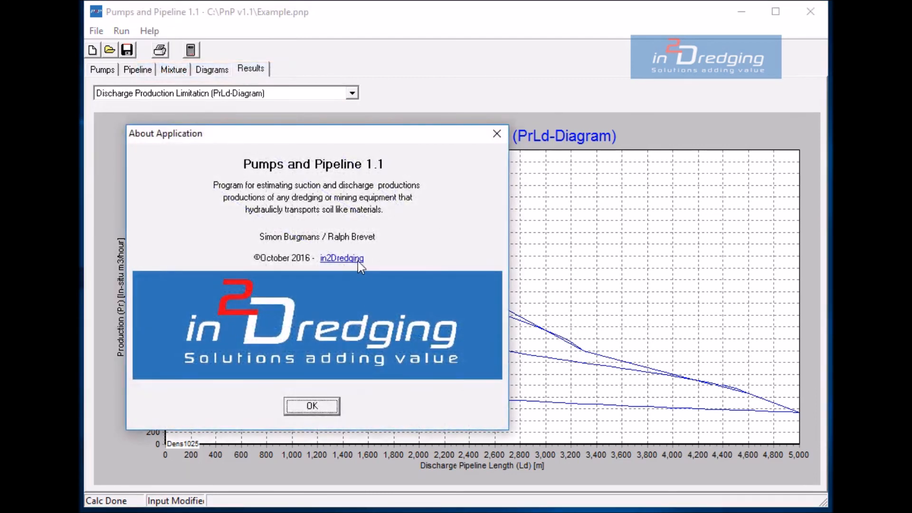